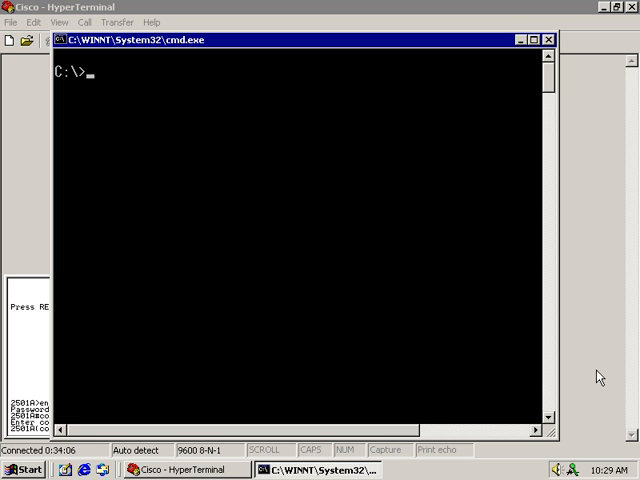
type("telnet ")
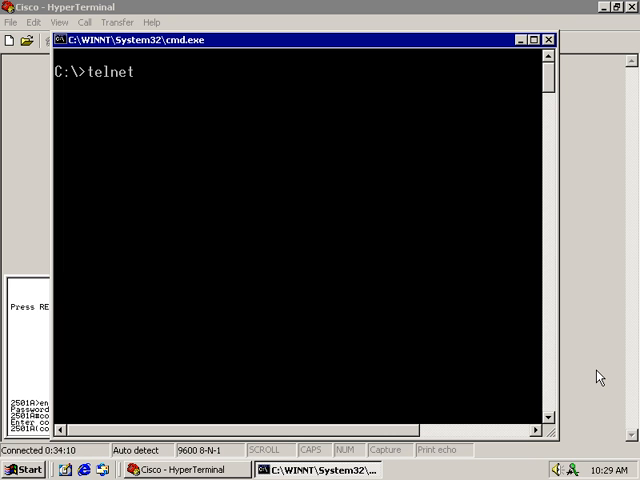
type("192")
type(".168")
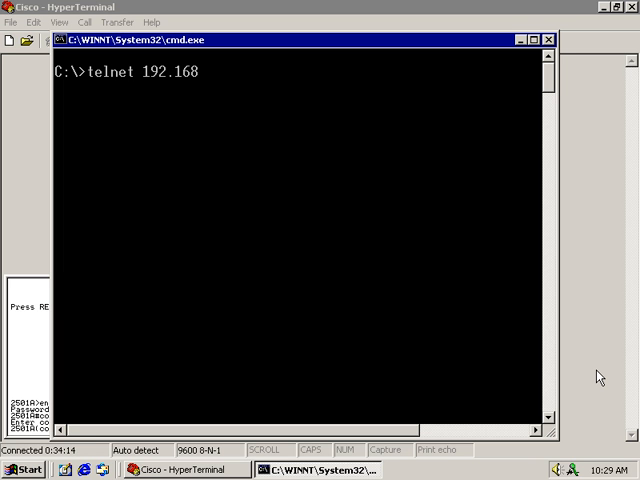
type(".0.5")
Telnet to 192.168.0.5, get refused with 'Password required, but none set', then clear the screen with cls
key("Return")
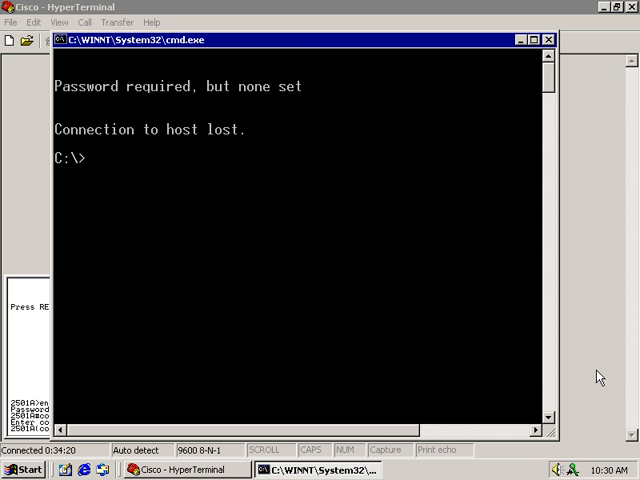
type("cls")
key("Return")
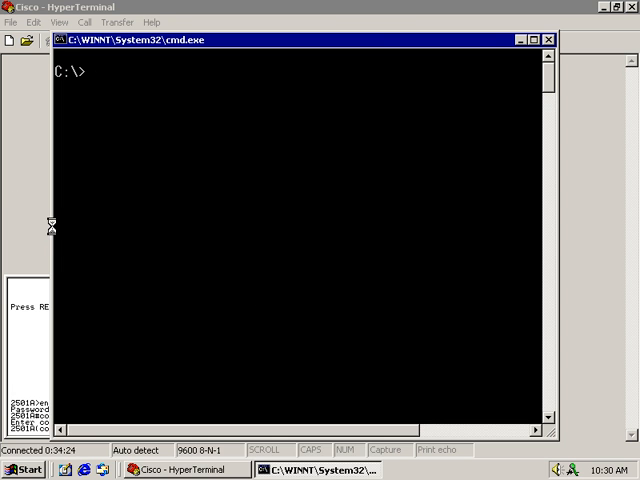
left_click(9, 196)
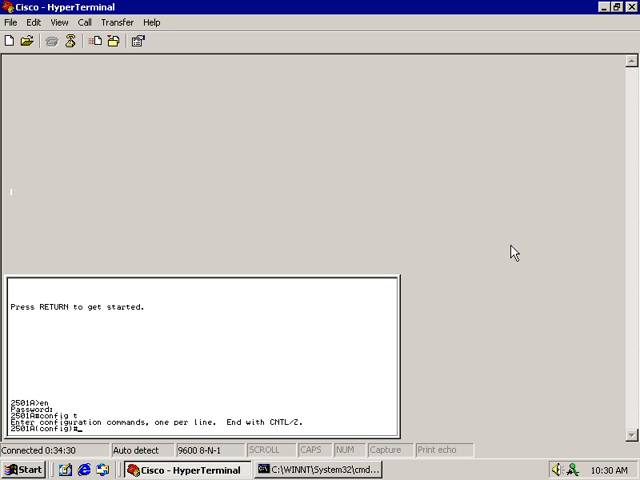
type("lin")
type("e")
type("vty ")
type("0 4")
key("Return")
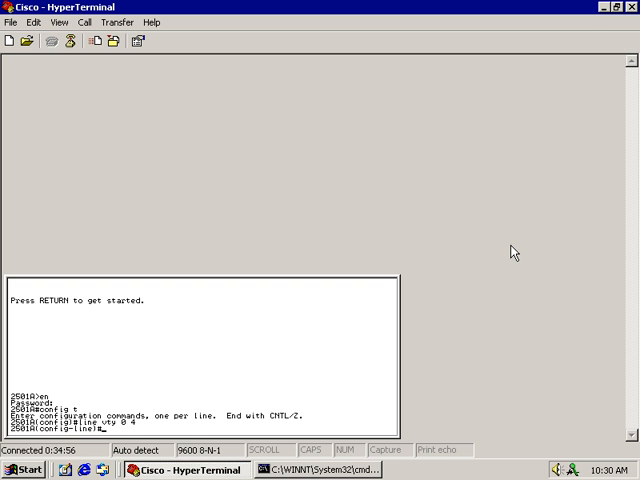
type("ogi")
type("n")
key("Return")
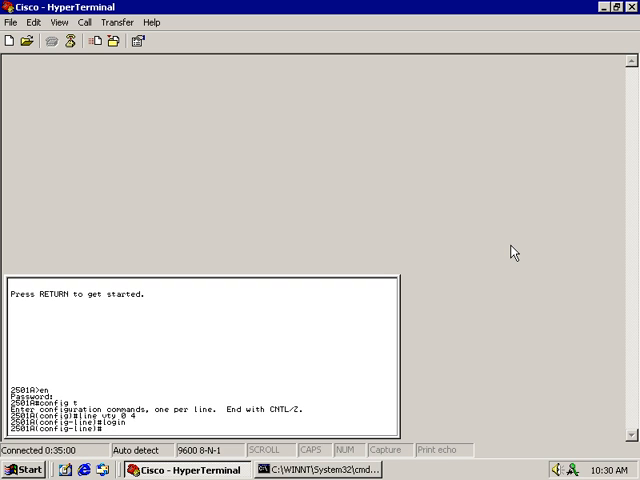
type("passwo")
type("rd ")
key("Return")
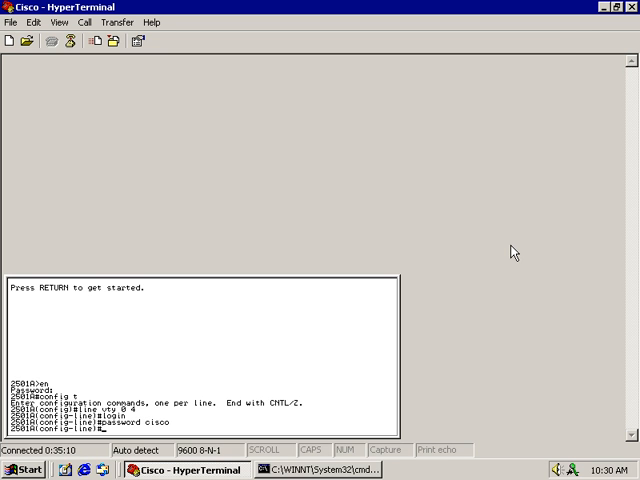
Telnet to 192.168.0.5 again and pass the password check to reach the 2501A> prompt
left_click(360, 472)
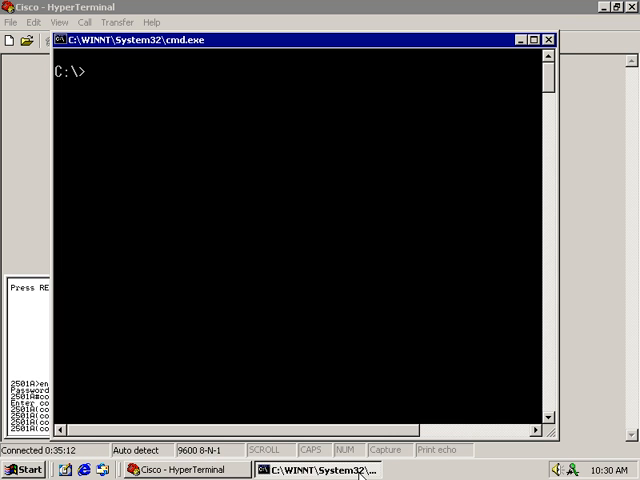
type("te")
type("lnet 19")
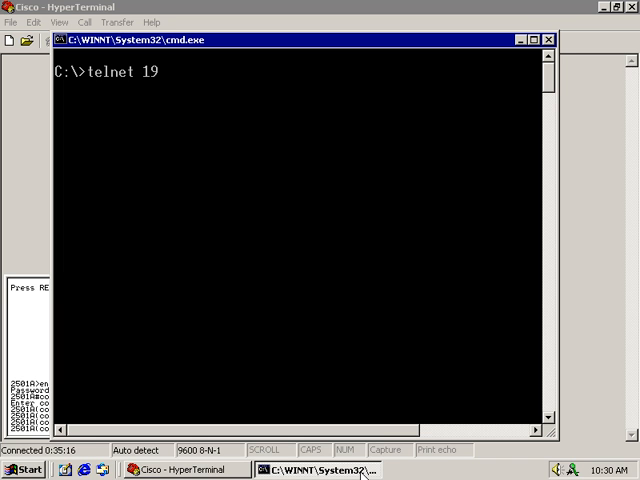
type("2.168.")
type("0.5")
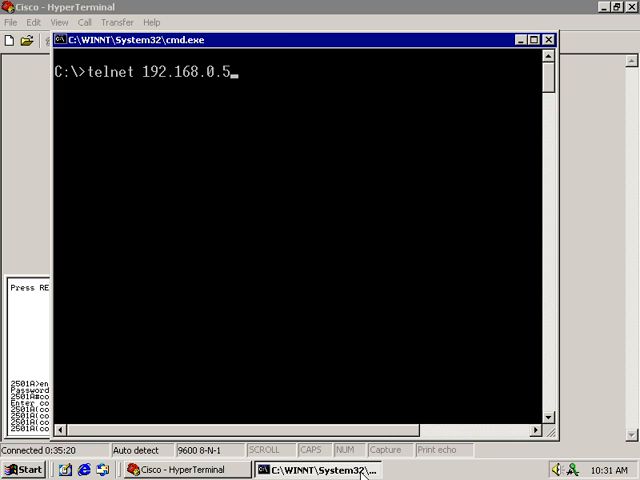
key("Return")
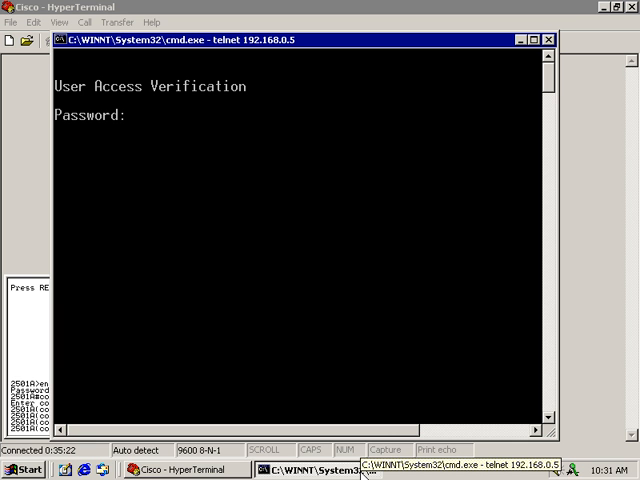
key("Return")
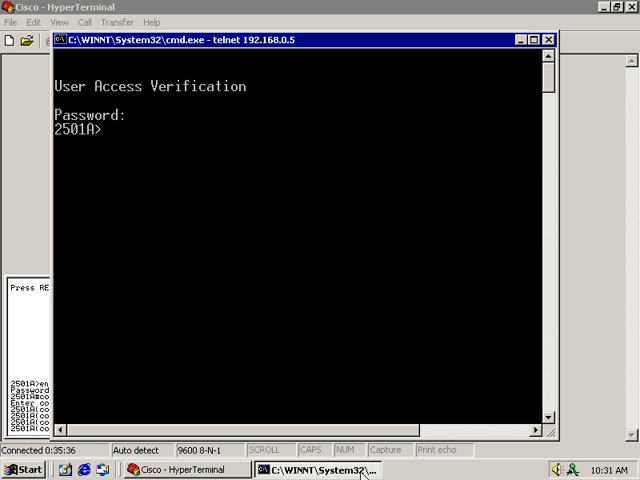
On the router console apply no login to vty lines 0-4, then return to the telnet window
left_click(28, 169)
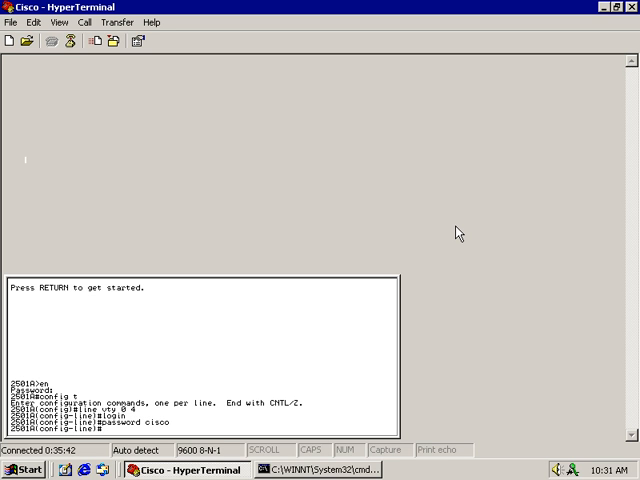
type("no ")
type("login")
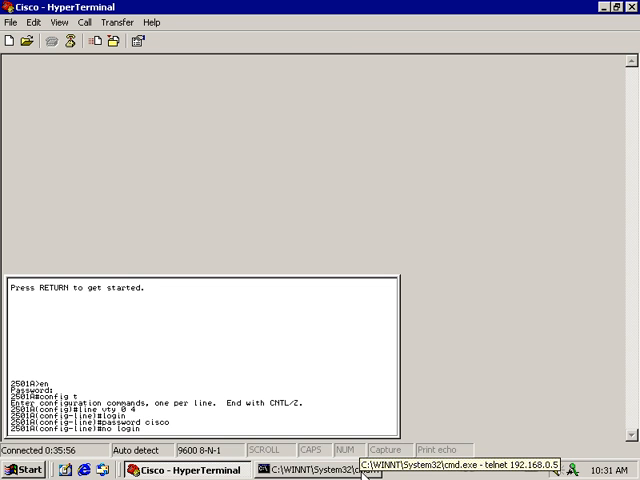
key("Return")
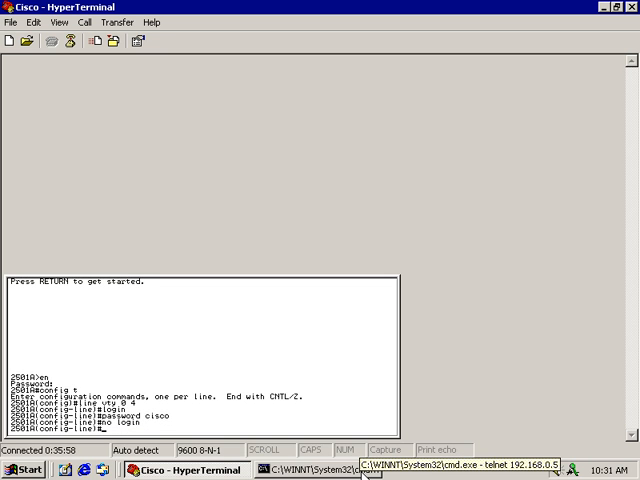
left_click(332, 472)
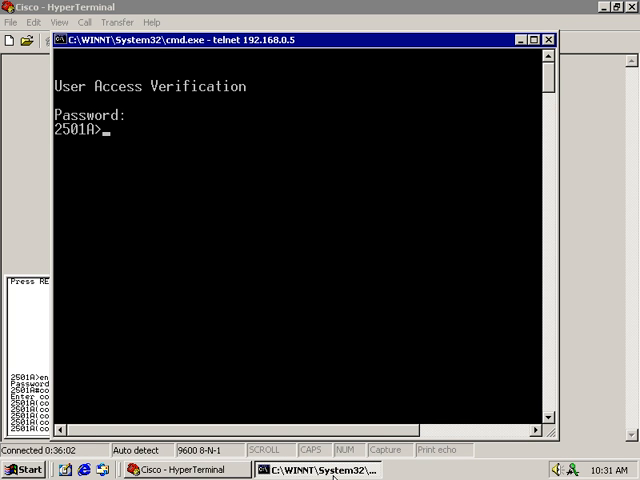
type("exit")
Exit the telnet session and clear the console with cls
key("Return")
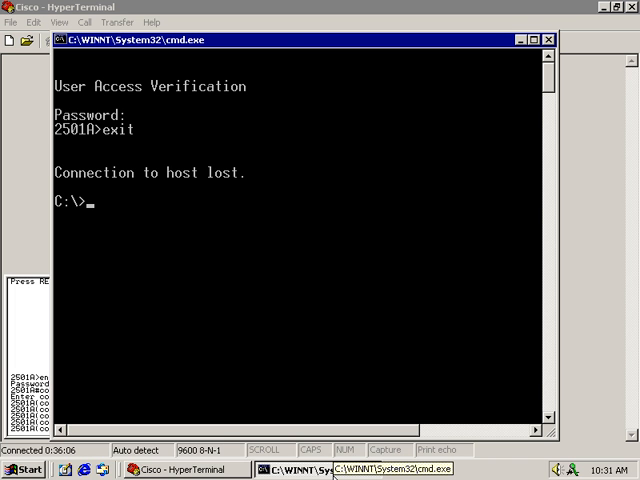
type("cls")
key("Return")
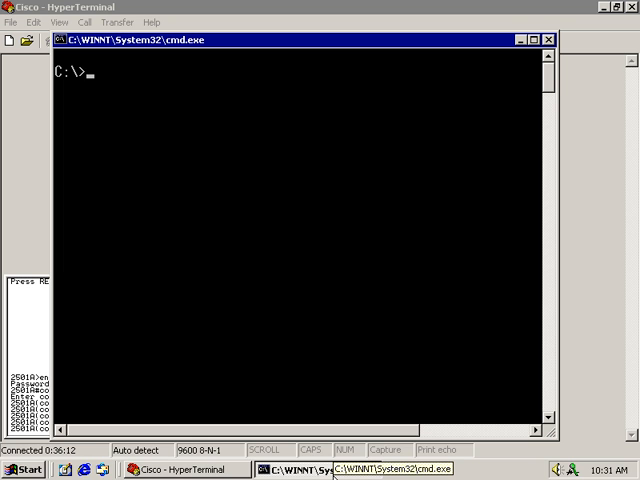
type("telnet 1")
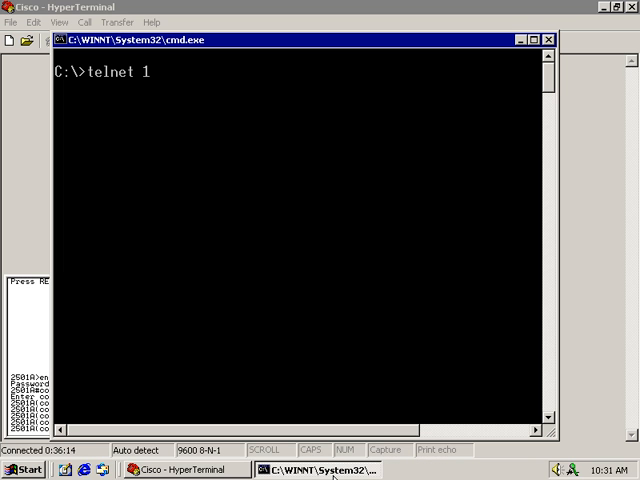
type("92.168")
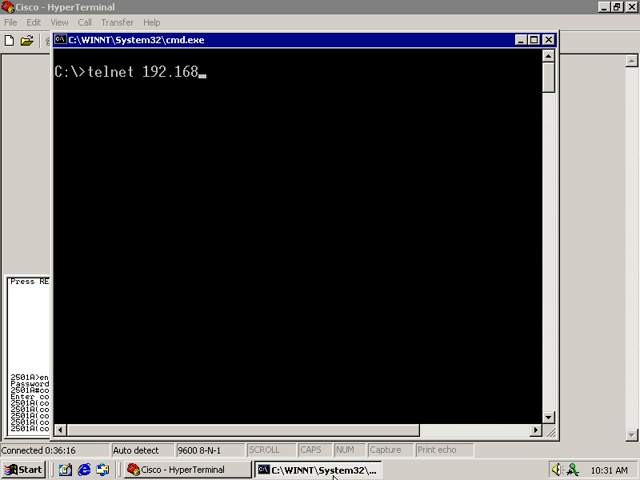
type(".0.5")
Telnet to 192.168.0.5 with no password prompt, then enable to reach the 2501A# privileged prompt
key("Return")
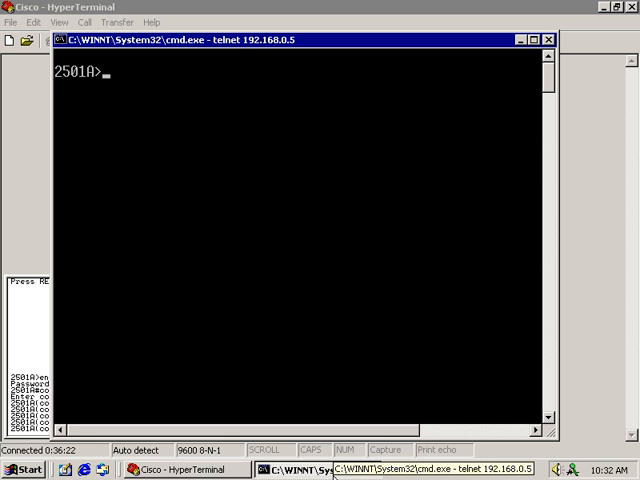
type("en")
key("Return")
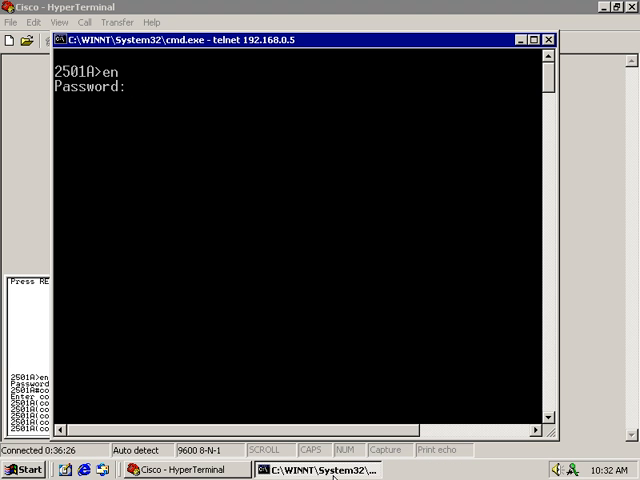
key("Return")
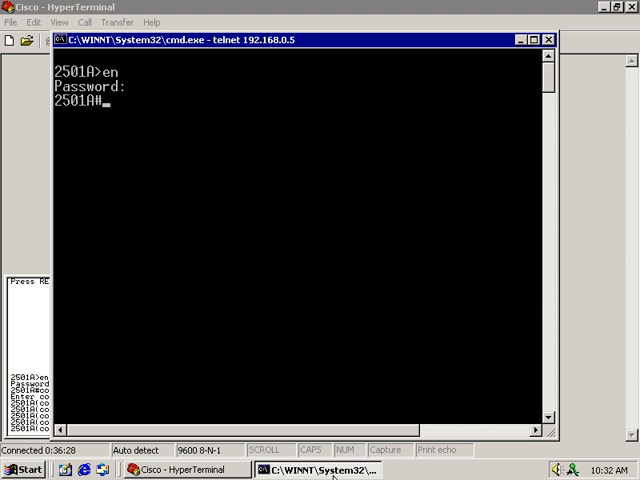